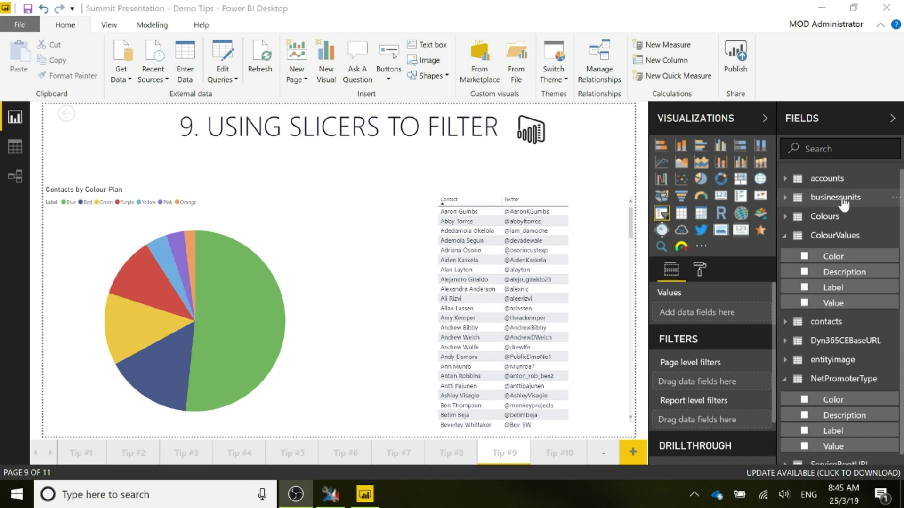
# Locate the Slicer visual in the Visualizations pane
pyautogui.moveTo(844, 205)
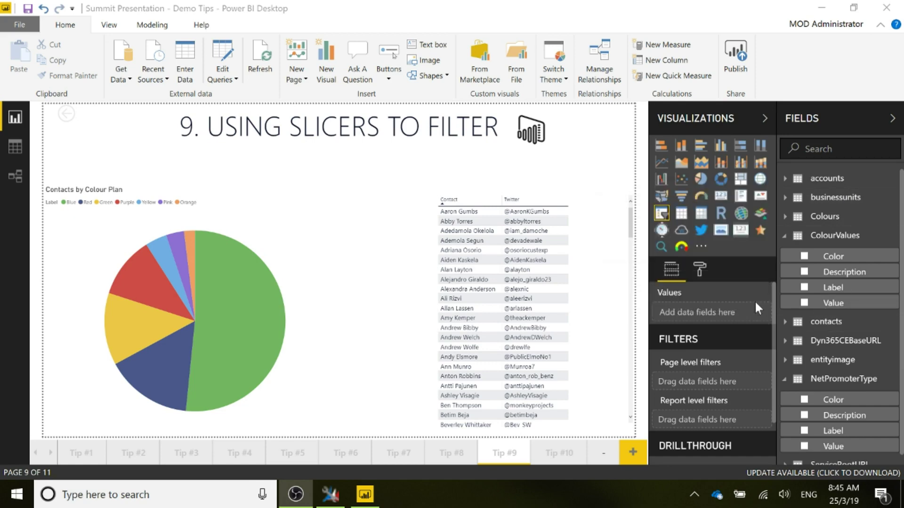
# Add a slicer on NetPromoterType Label, shrunk to fit Detractor, Passive and Promoter
pyautogui.click(661, 214)
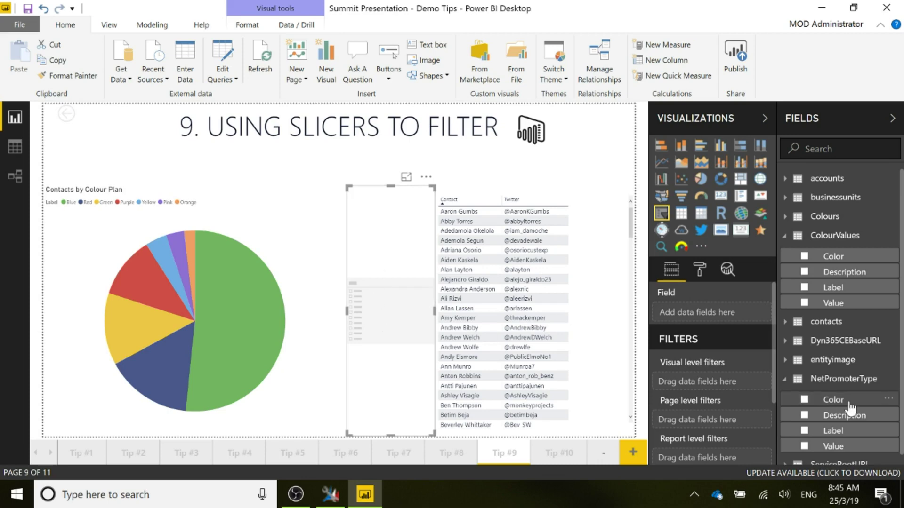
pyautogui.scroll(-1, 864, 376)
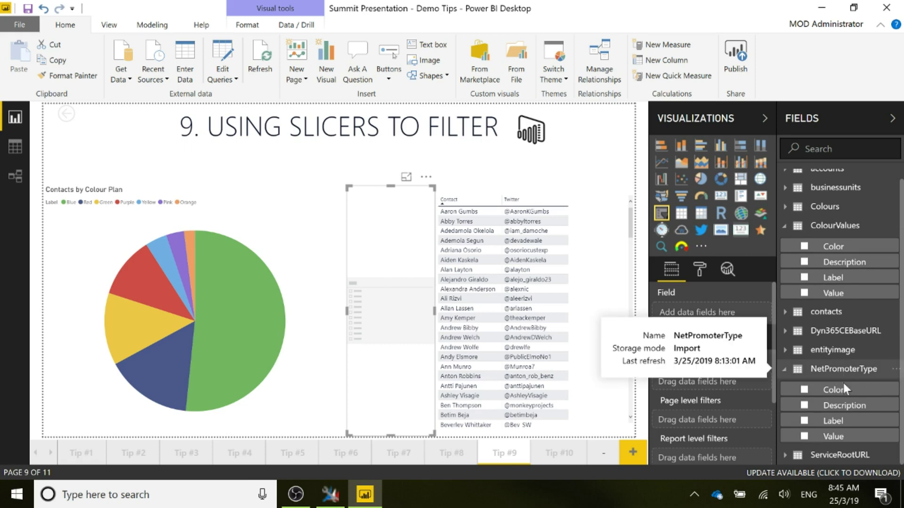
pyautogui.moveTo(835, 423); pyautogui.dragTo(710, 318)
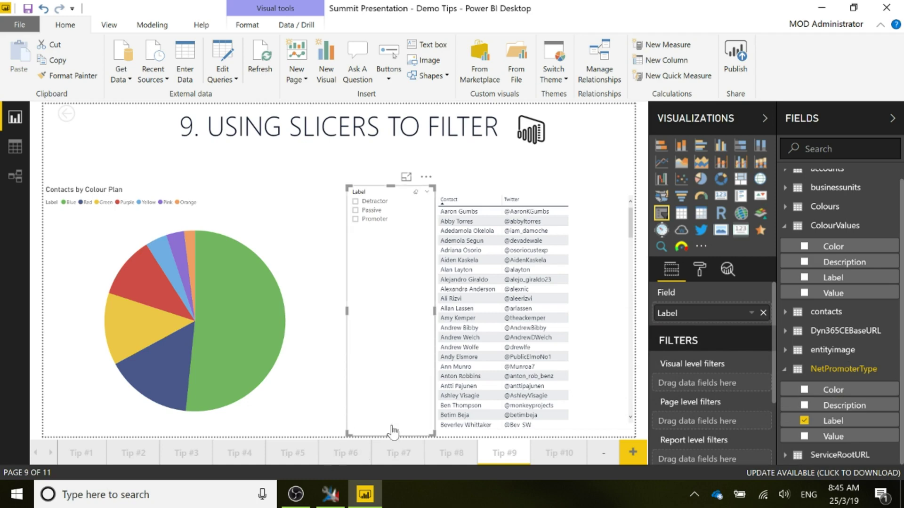
pyautogui.moveTo(392, 433); pyautogui.dragTo(402, 250)
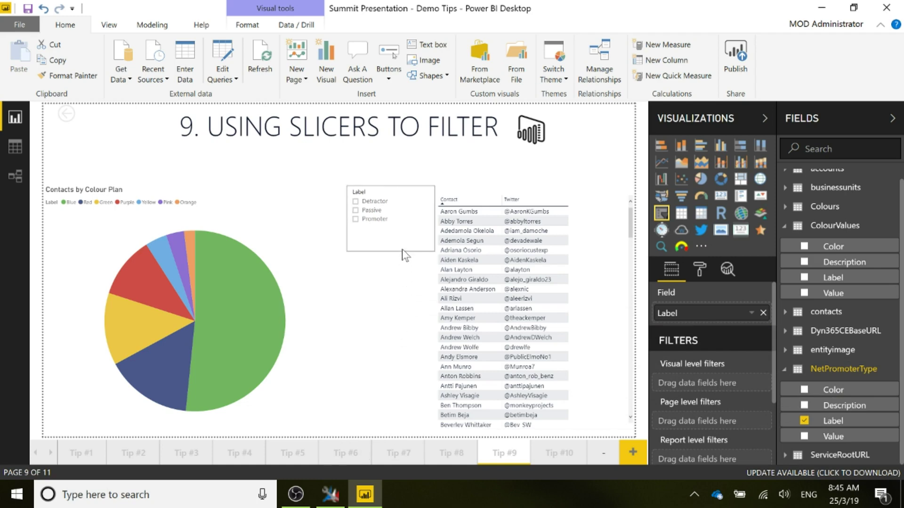
# Test the slicer on Detractor, nudge it up-left, then clear the filter
pyautogui.click(373, 317)
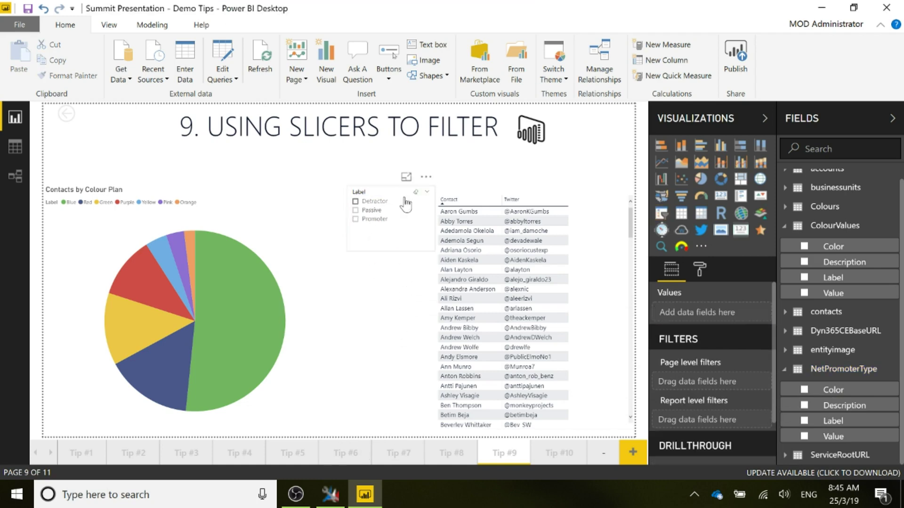
pyautogui.click(372, 201)
pyautogui.moveTo(378, 191); pyautogui.dragTo(370, 177)
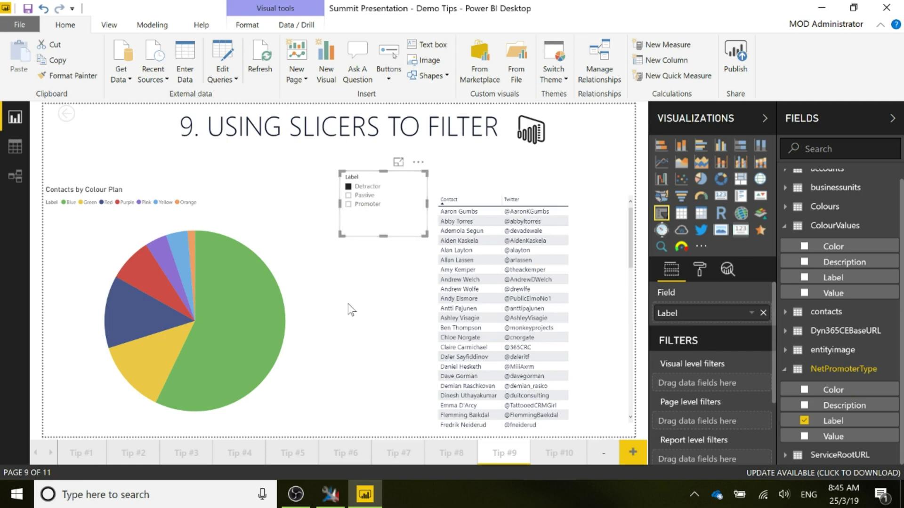
pyautogui.click(349, 187)
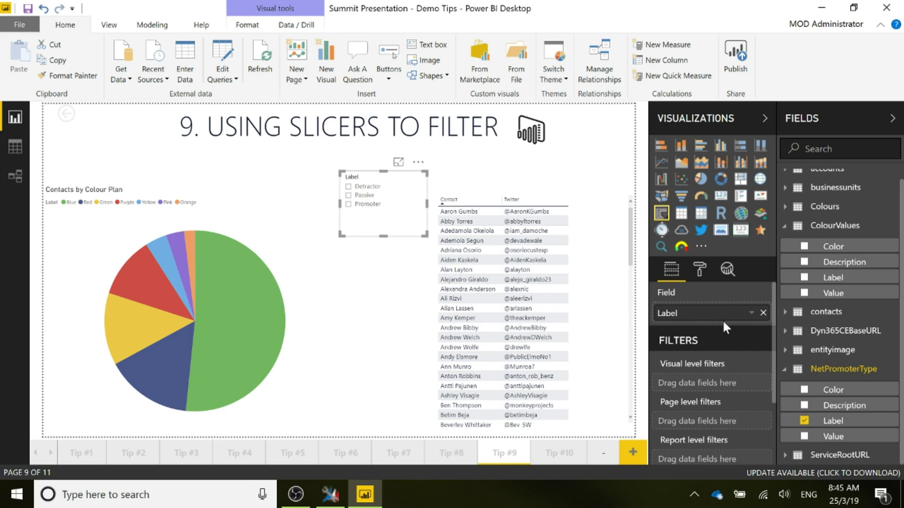
# Add a ColourValues Label slicer, shrink it, and place it under the net promoter slicer
pyautogui.click(385, 332)
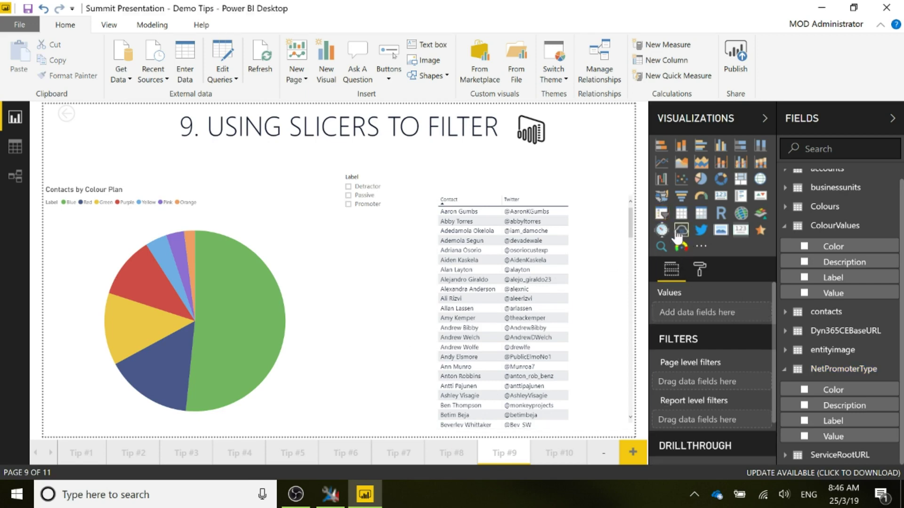
pyautogui.click(664, 215)
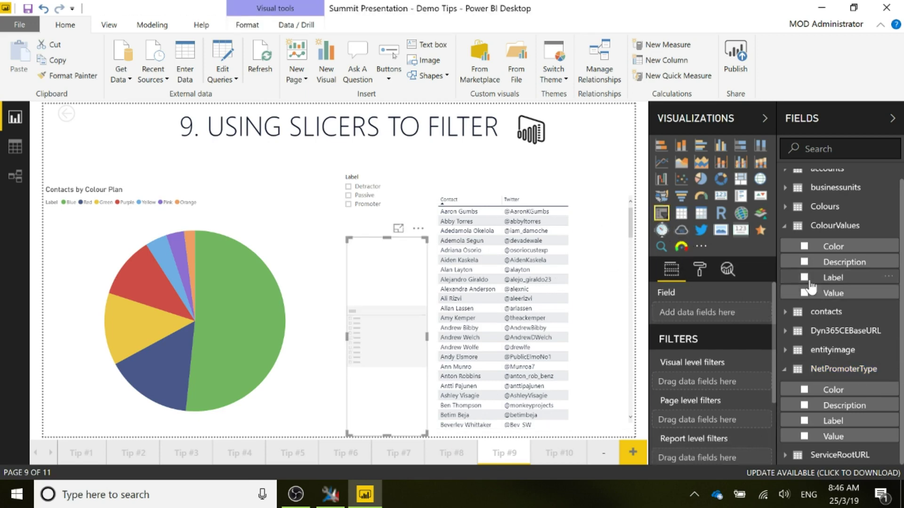
pyautogui.moveTo(822, 278); pyautogui.dragTo(683, 312)
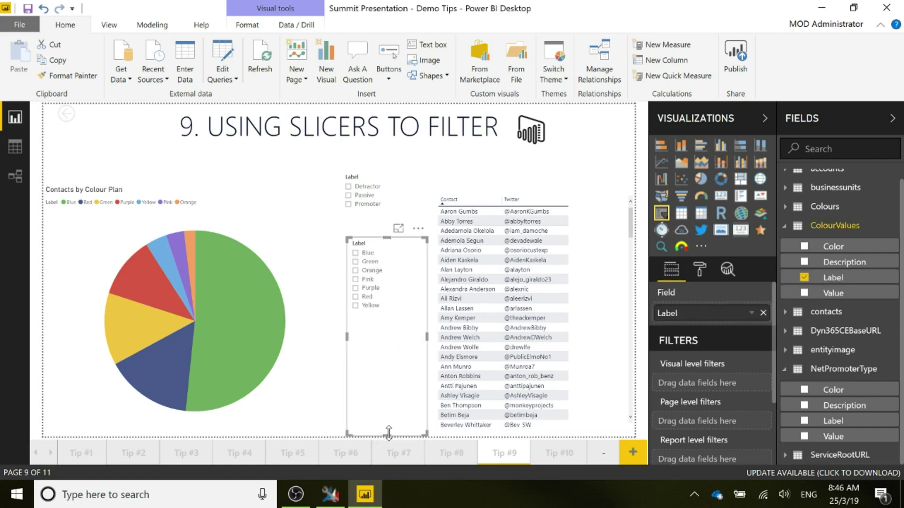
pyautogui.moveTo(388, 433); pyautogui.dragTo(400, 333)
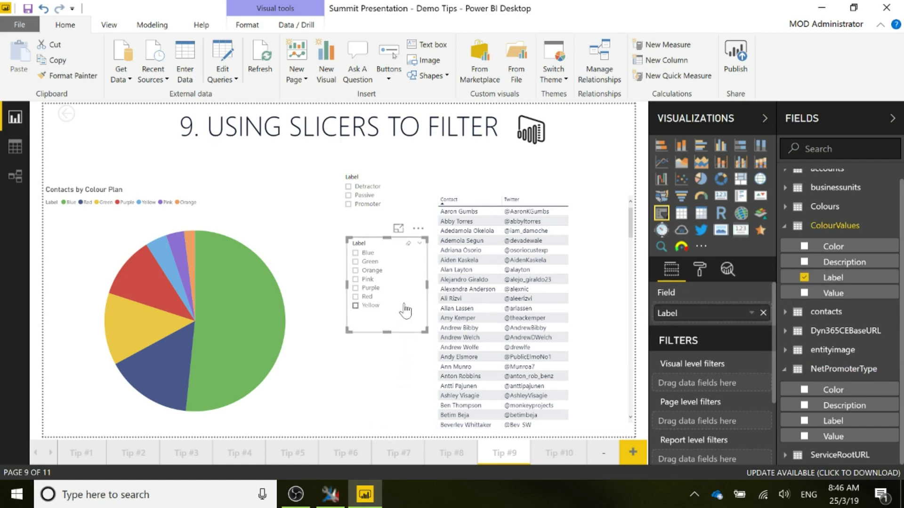
pyautogui.moveTo(375, 248); pyautogui.dragTo(368, 242)
pyautogui.click(374, 397)
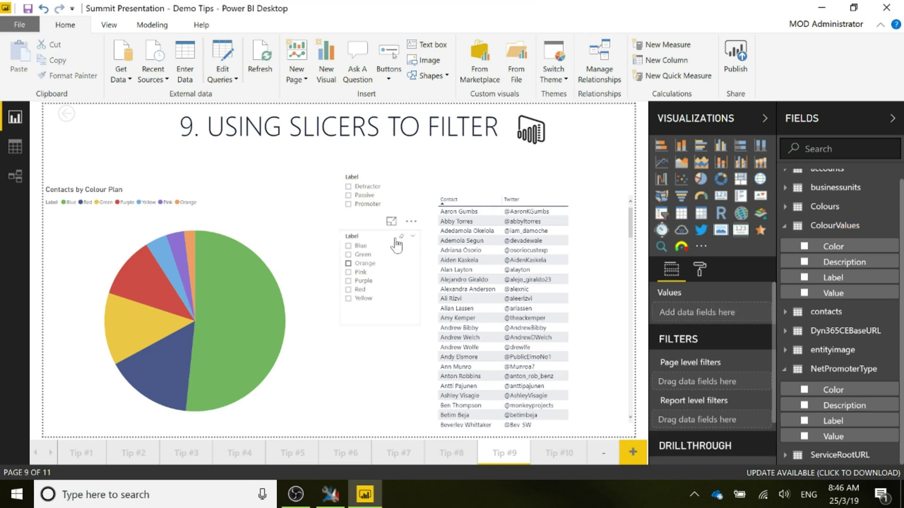
# Show the net promoter slicer's Format settings with General and Selection Controls expanded
pyautogui.click(380, 174)
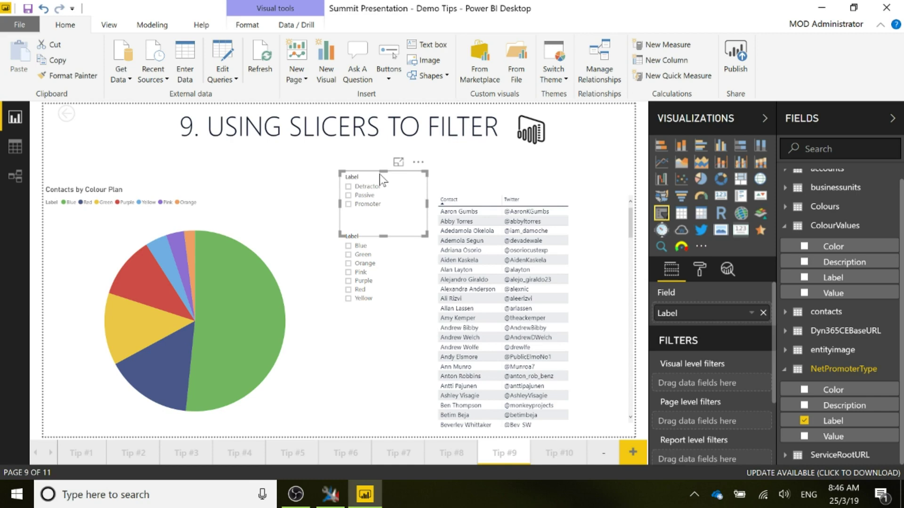
pyautogui.click(700, 269)
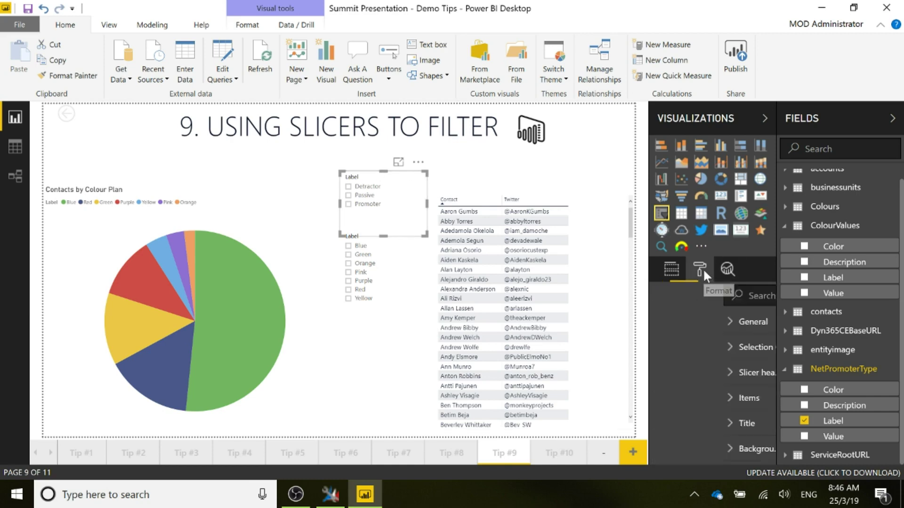
pyautogui.click(658, 322)
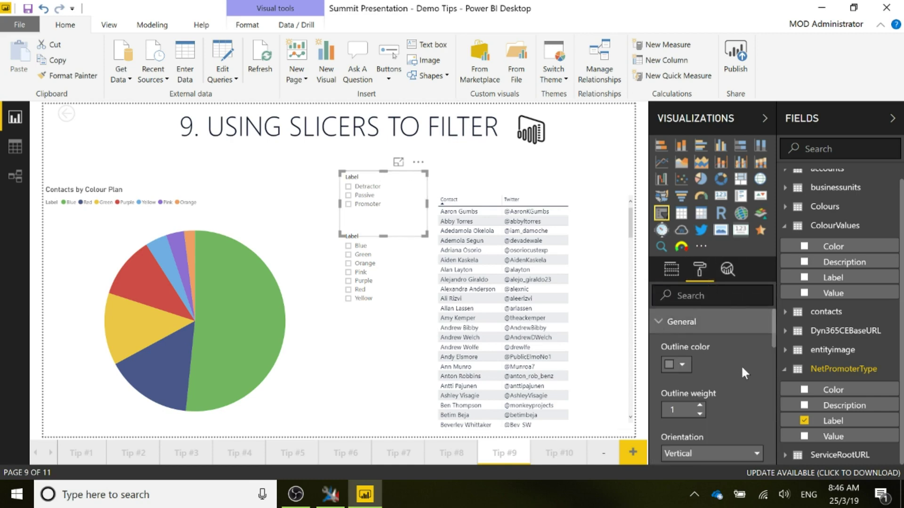
pyautogui.scroll(-2, 740, 365)
pyautogui.scroll(2, 740, 365)
pyautogui.scroll(-5, 740, 368)
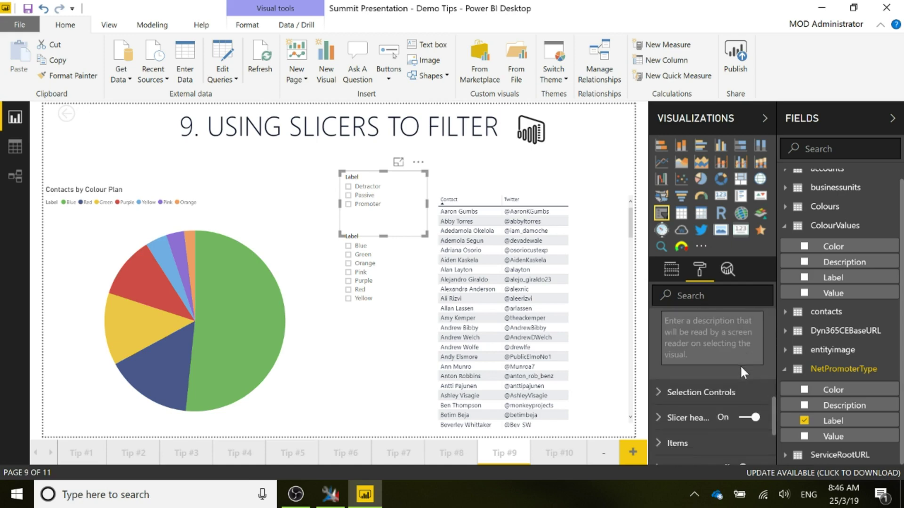
pyautogui.click(687, 394)
pyautogui.scroll(-2, 735, 374)
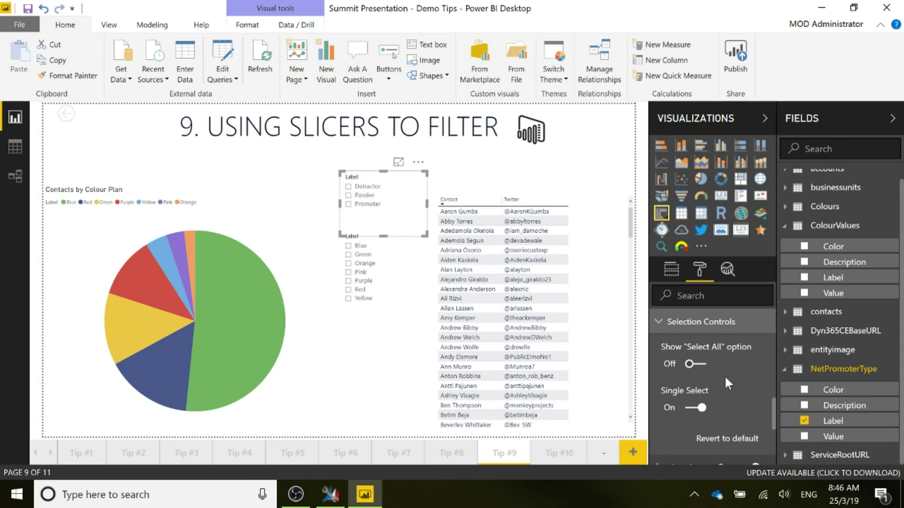
# Filter the report to Passive, then Promoter, then Detractor contacts, and clear the filter
pyautogui.click(364, 195)
pyautogui.click(363, 205)
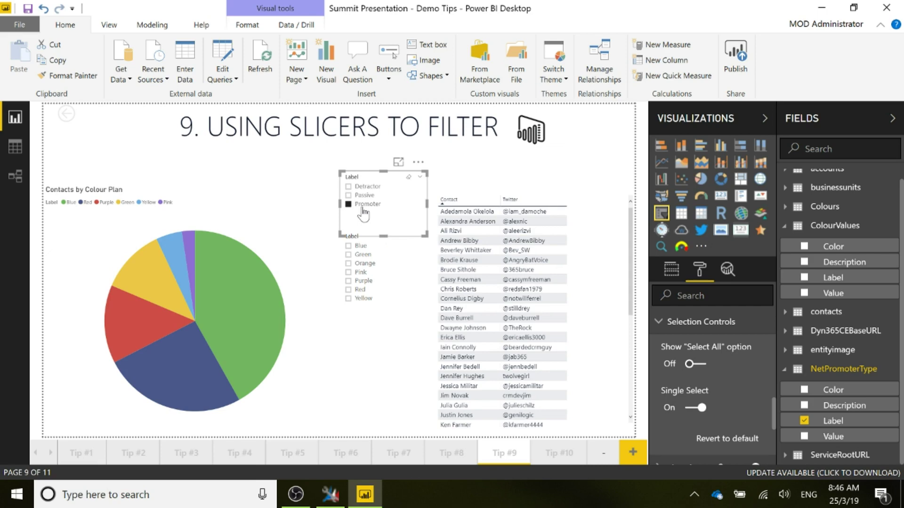
pyautogui.click(370, 188)
pyautogui.click(369, 187)
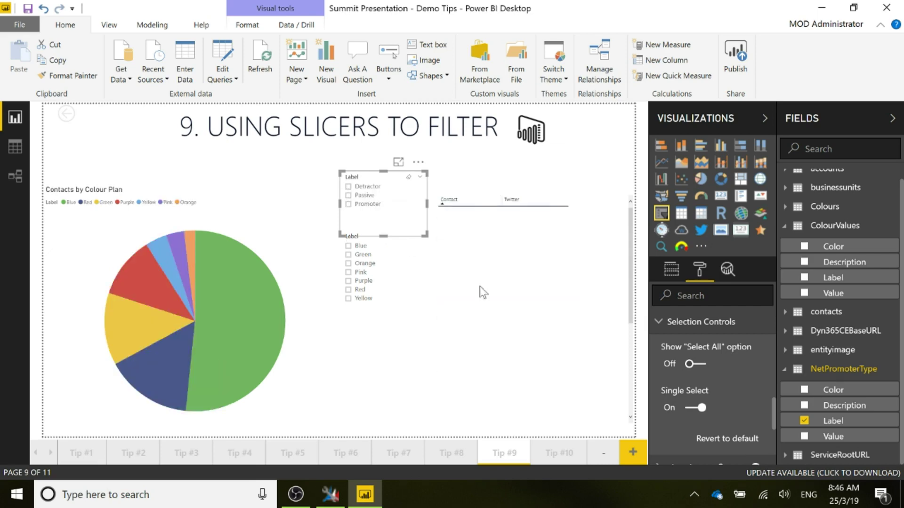
# Turn off Single Select, try multi-selections like Passive plus Detractor, then clear
pyautogui.click(691, 410)
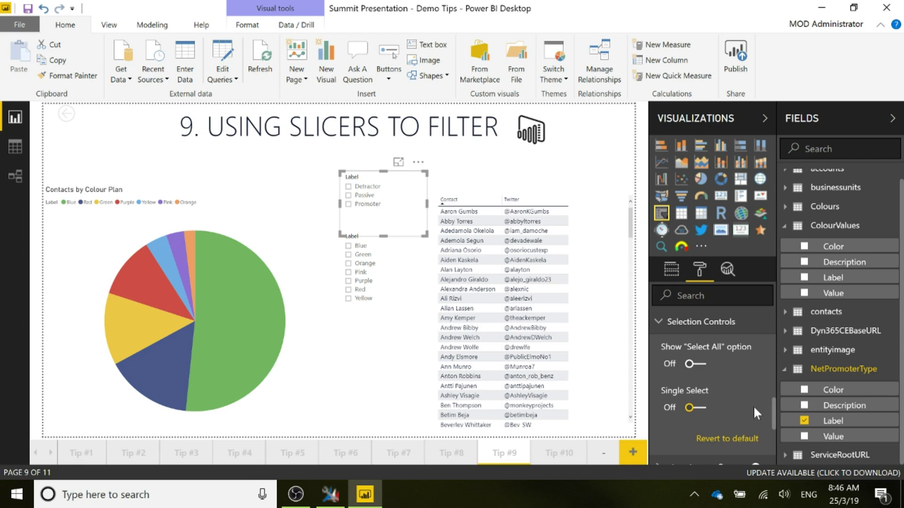
pyautogui.click(363, 195)
pyautogui.click(366, 204)
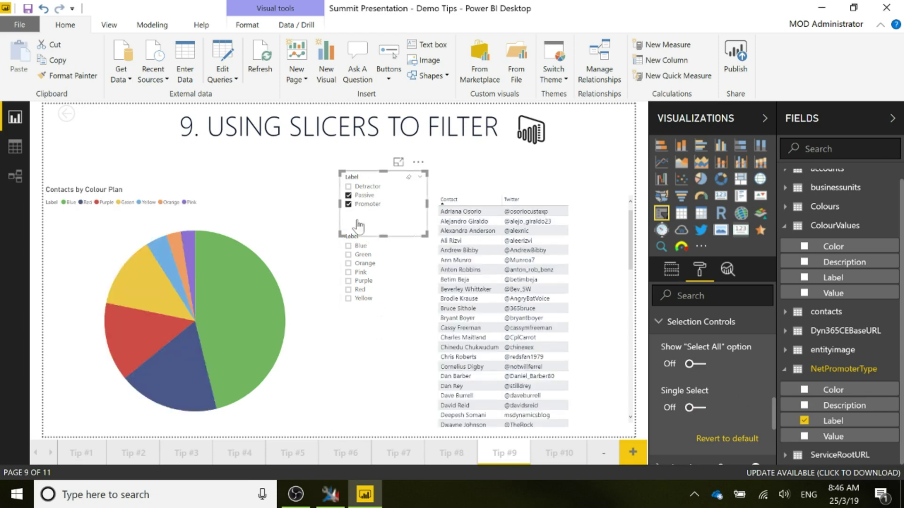
pyautogui.click(348, 204)
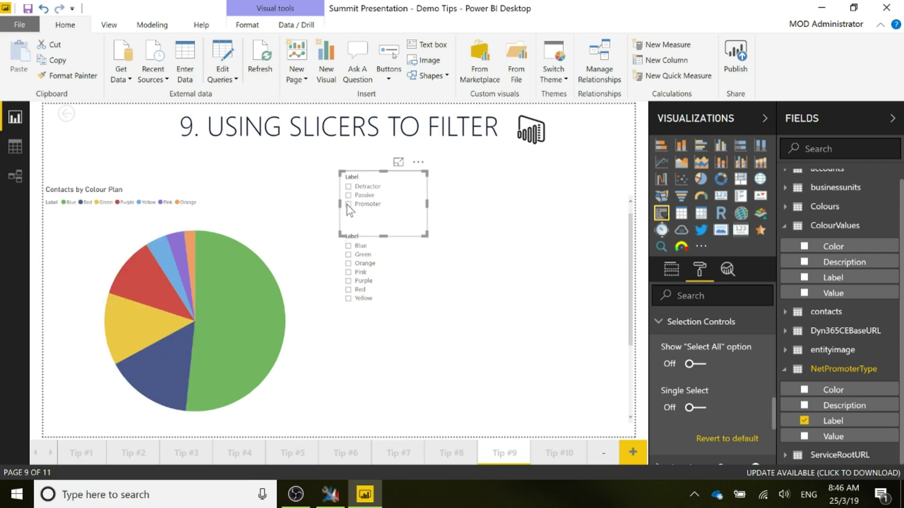
pyautogui.click(349, 204)
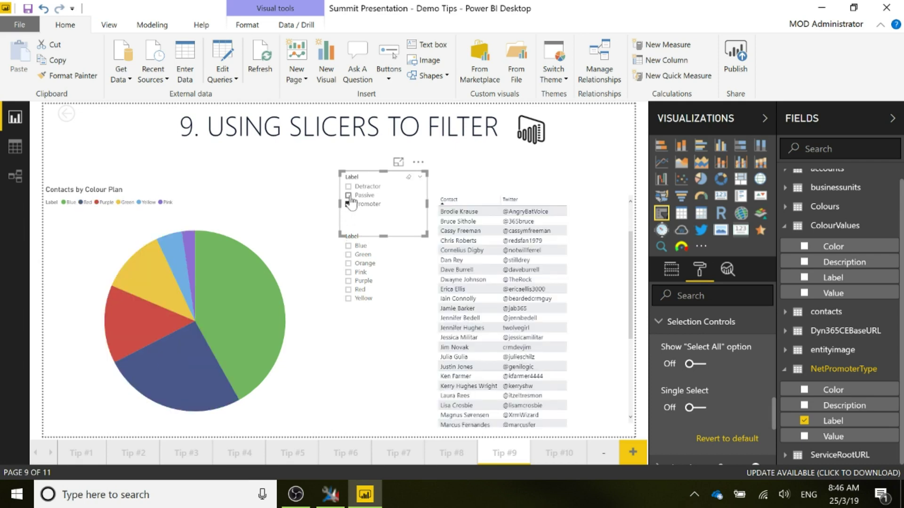
pyautogui.click(349, 187)
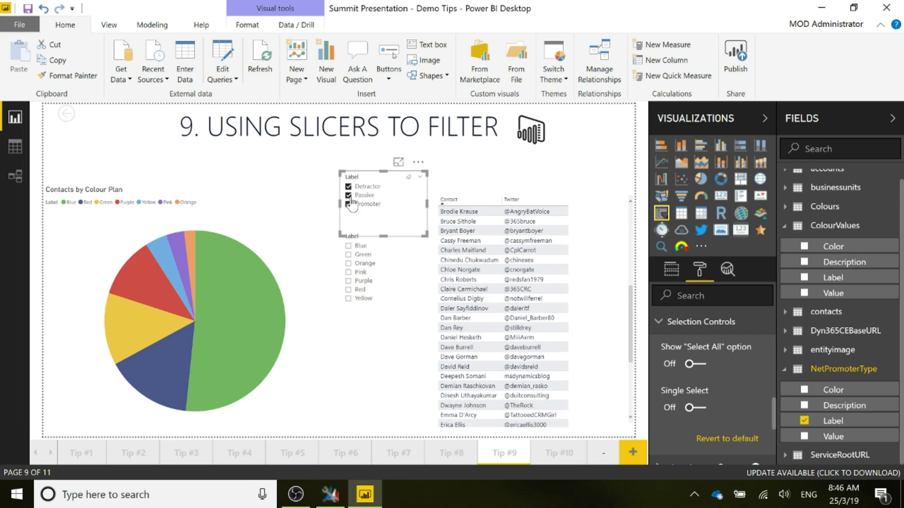
pyautogui.click(409, 177)
# Filter the report by single colours: Pink, Red, Yellow, Green, then Blue
pyautogui.click(349, 272)
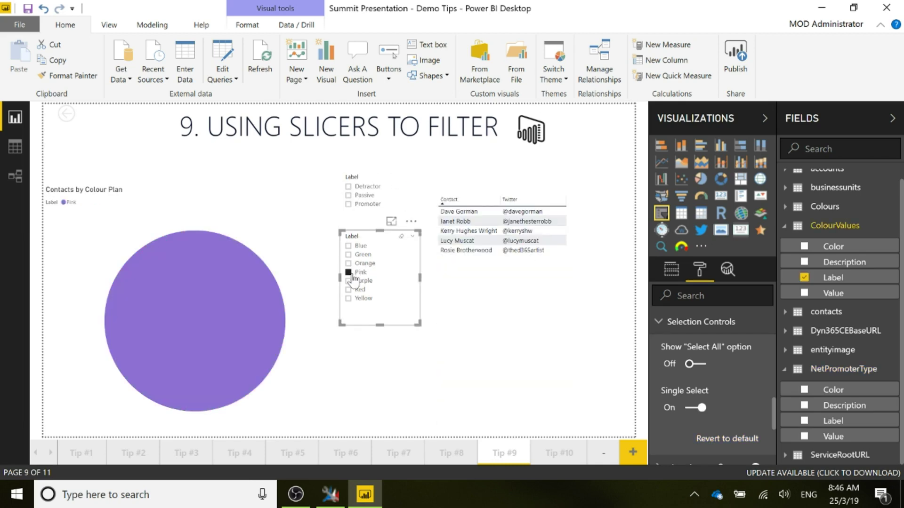
pyautogui.click(348, 290)
pyautogui.click(348, 299)
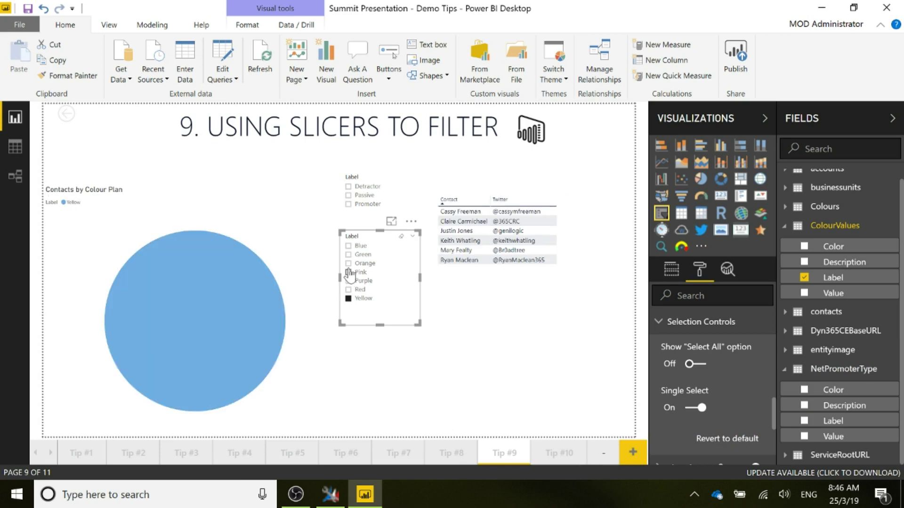
pyautogui.click(349, 254)
pyautogui.click(348, 246)
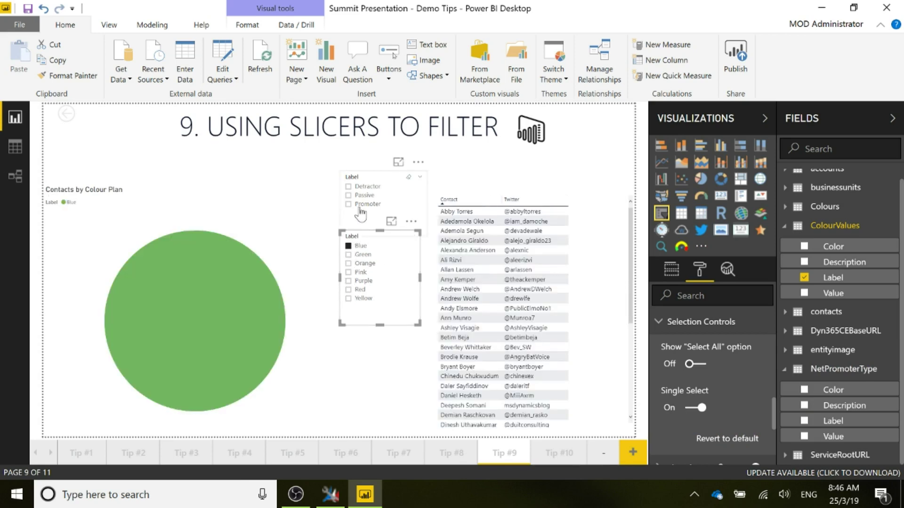
# Combine the Promoter filter with Green, then Purple, and clear both slicers
pyautogui.click(360, 204)
pyautogui.click(357, 254)
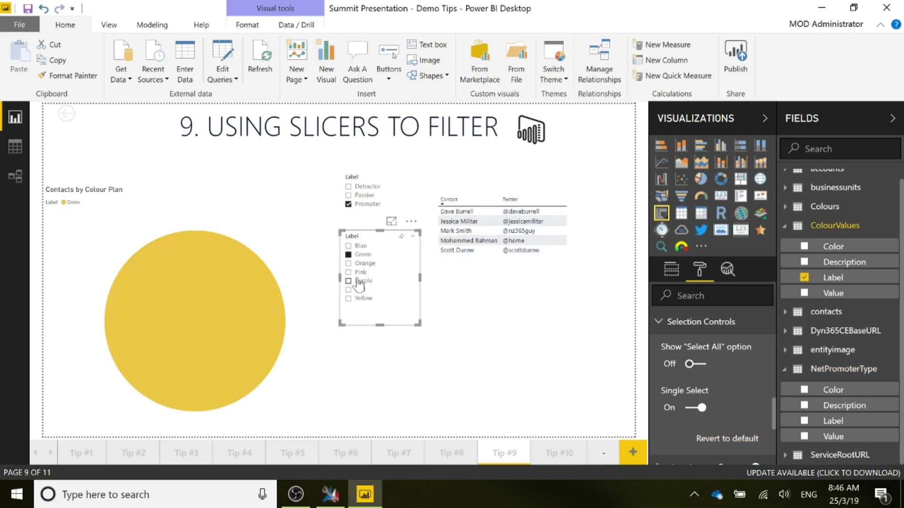
pyautogui.click(357, 282)
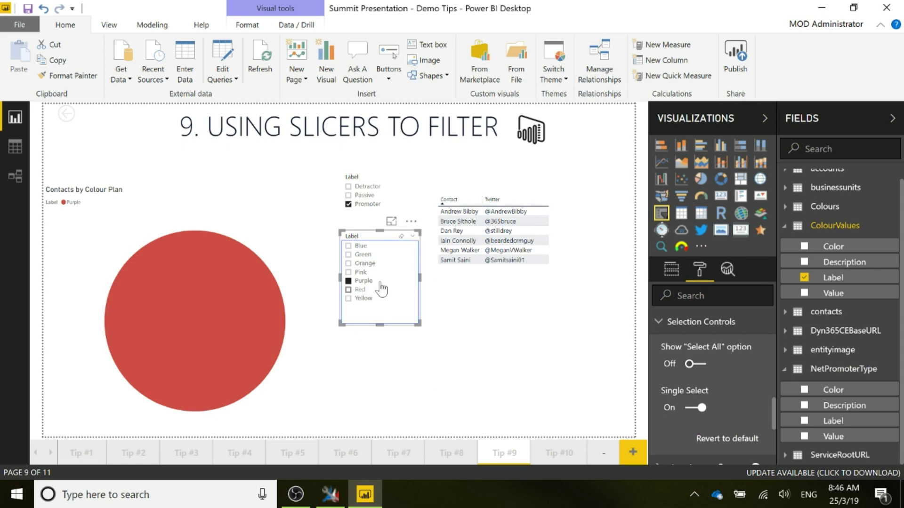
pyautogui.click(344, 214)
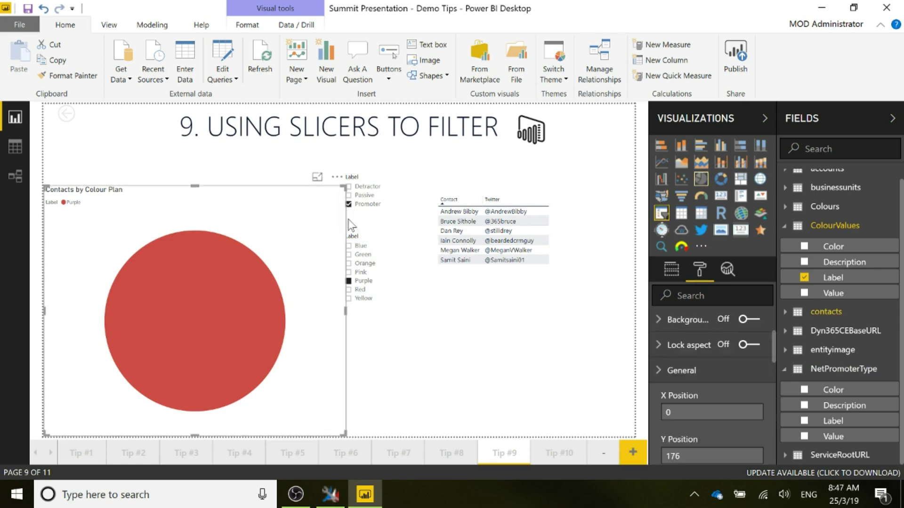
pyautogui.click(401, 236)
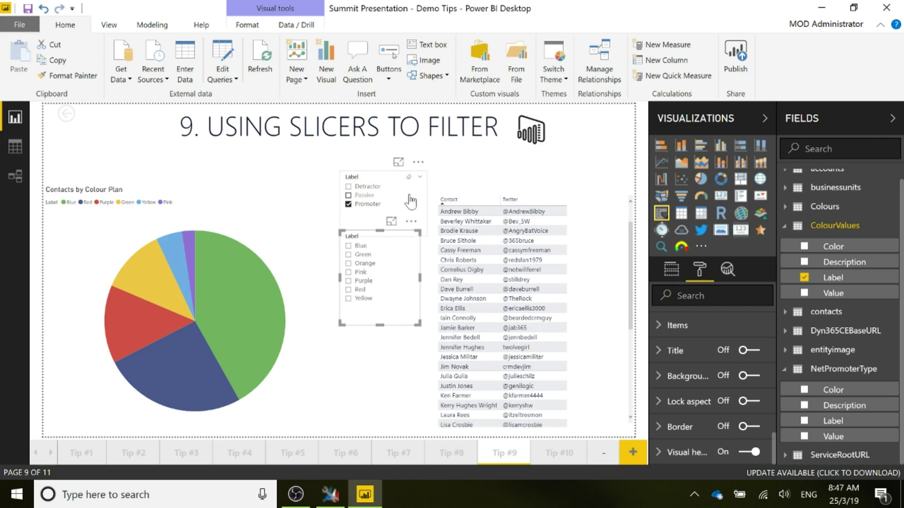
pyautogui.click(408, 178)
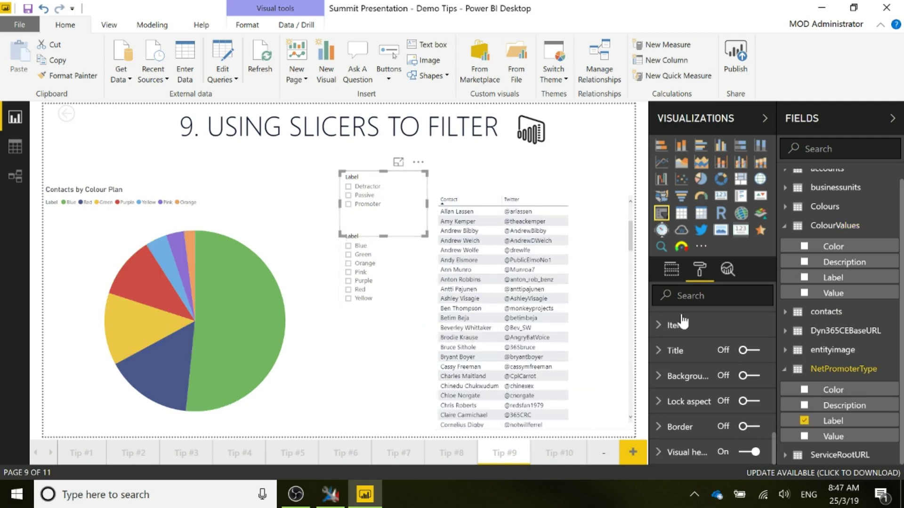
# Turn on the slicer title and set its text to 'Net Promoter Score Type'
pyautogui.click(658, 352)
pyautogui.click(748, 351)
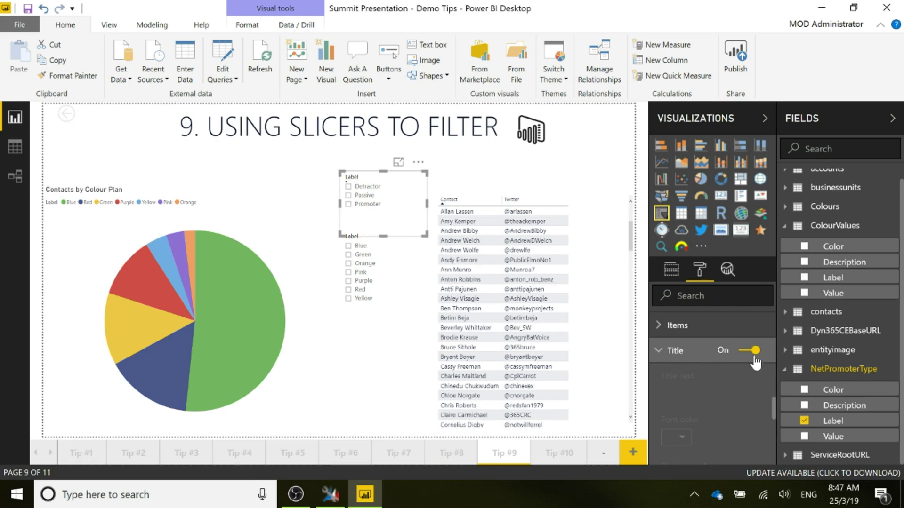
pyautogui.click(705, 390)
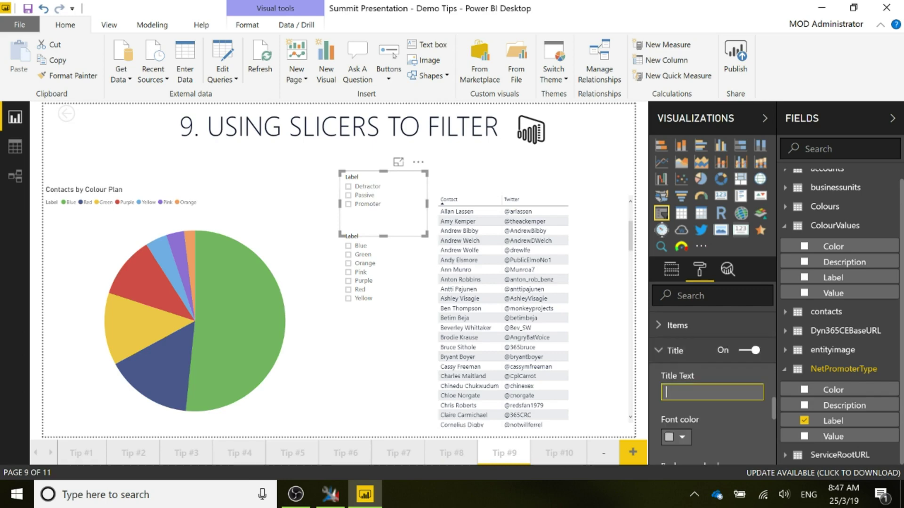
pyautogui.write('Net Promoter Score Type')
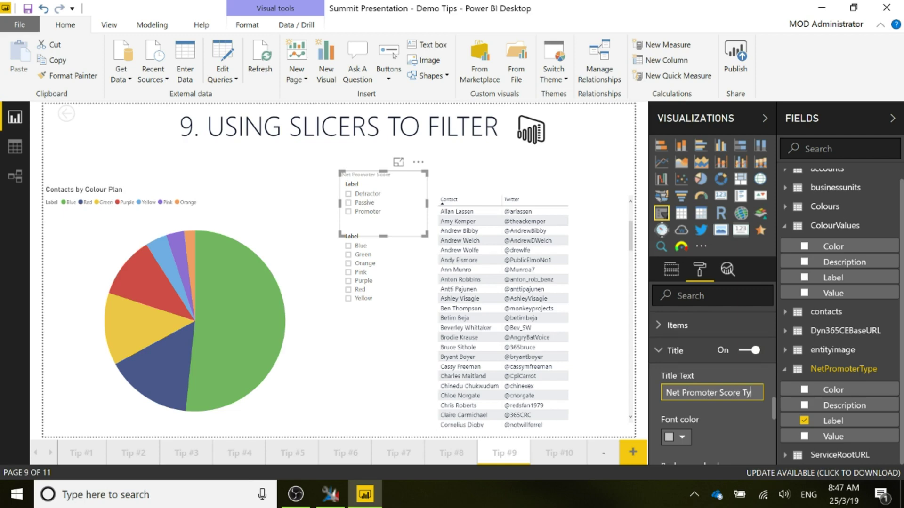
pyautogui.click(740, 446)
# Set the slicer title's font colour to black and its text size to 12
pyautogui.scroll(-3, 725, 425)
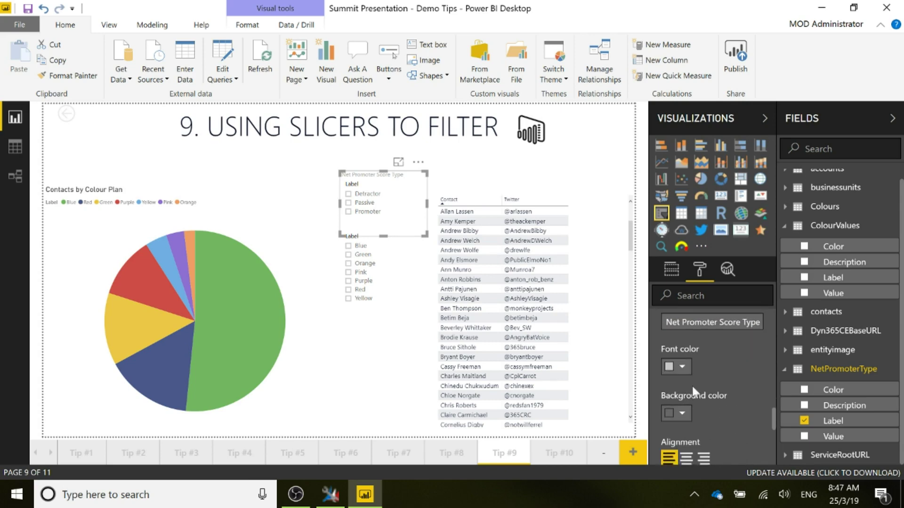
pyautogui.click(683, 368)
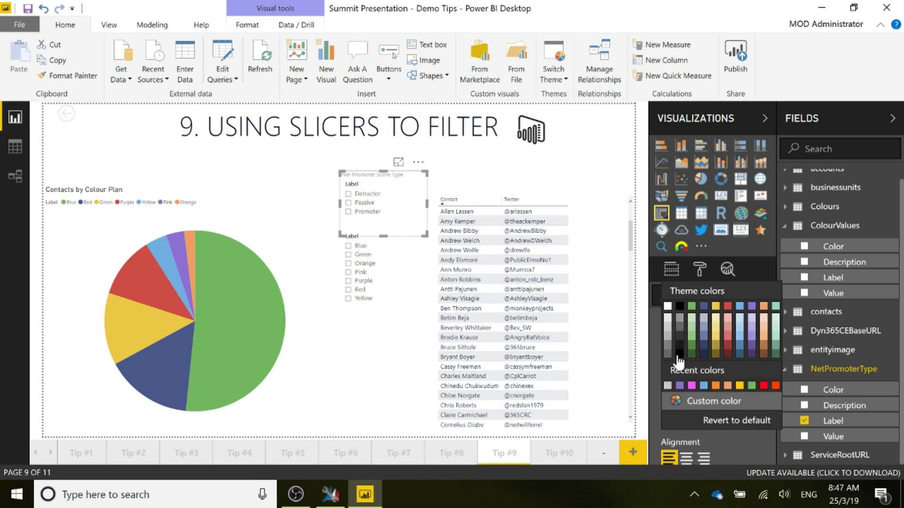
pyautogui.click(679, 358)
pyautogui.scroll(-5, 736, 386)
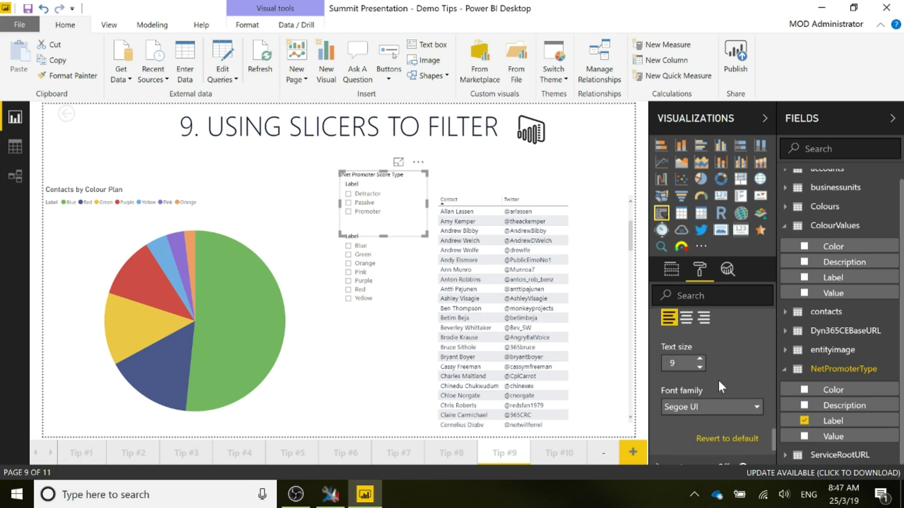
pyautogui.click(699, 359)
pyautogui.click(700, 358)
pyautogui.click(700, 359)
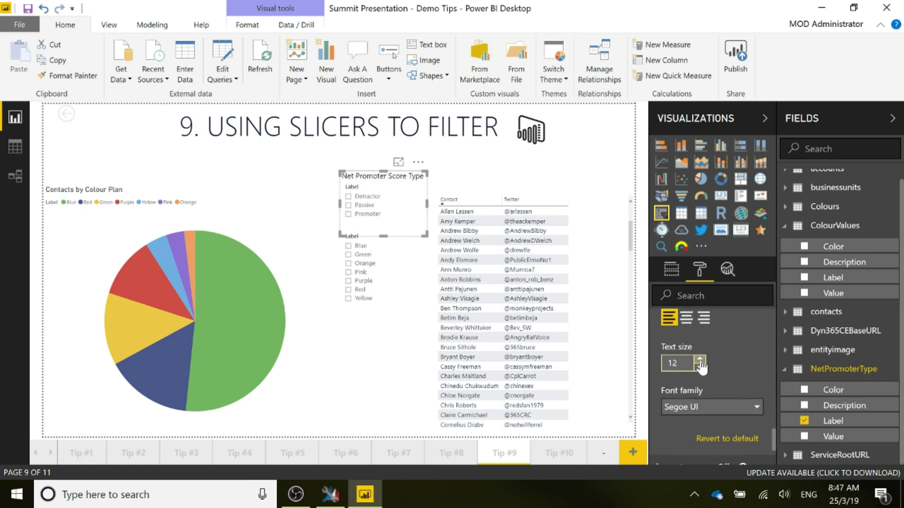
pyautogui.scroll(-4, 735, 379)
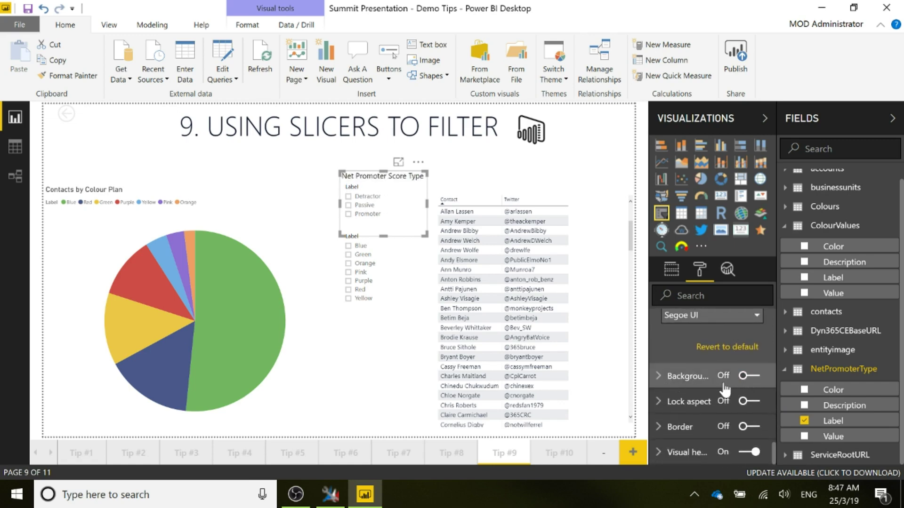
# Turn the slicer's visual header off and its border on
pyautogui.click(748, 453)
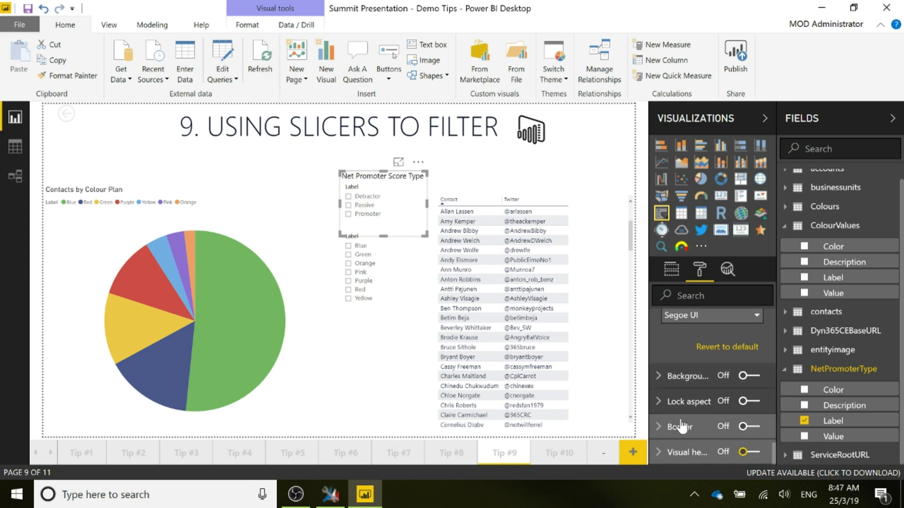
pyautogui.click(664, 427)
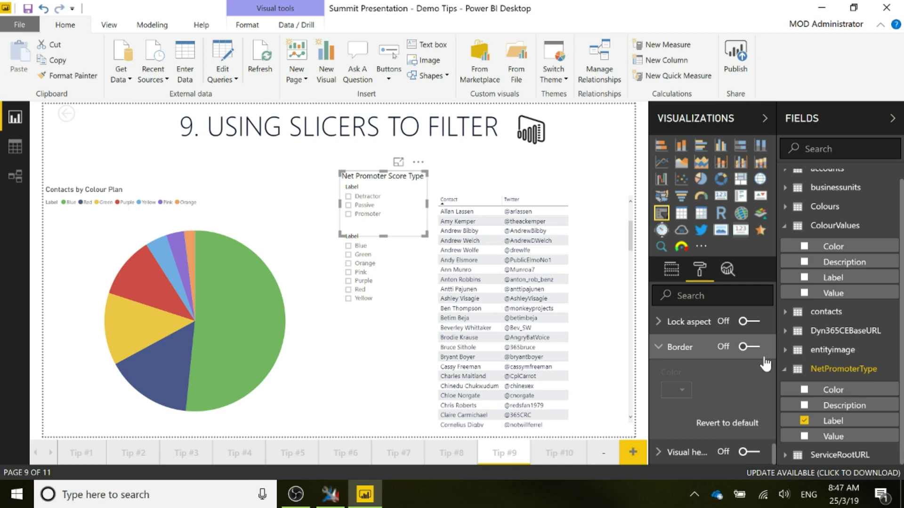
pyautogui.click(749, 347)
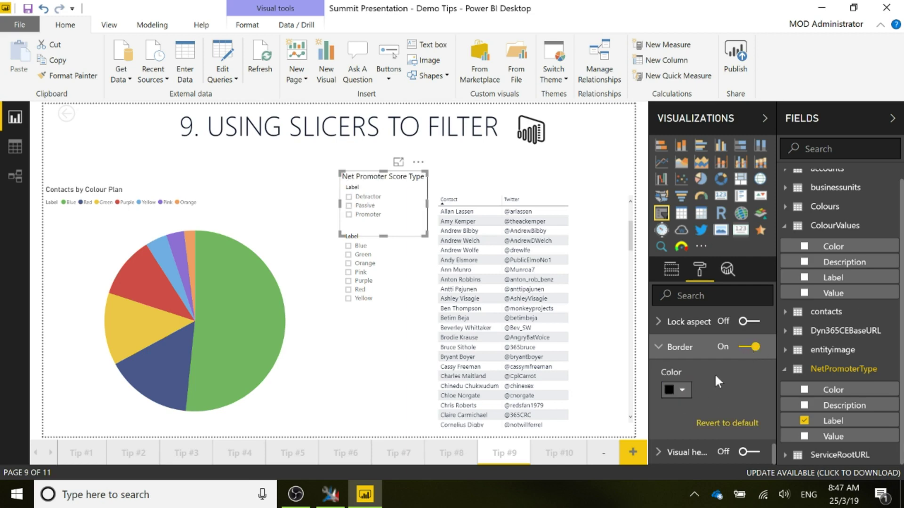
pyautogui.scroll(3, 713, 376)
# Turn on the slicer background and make it purple
pyautogui.click(661, 444)
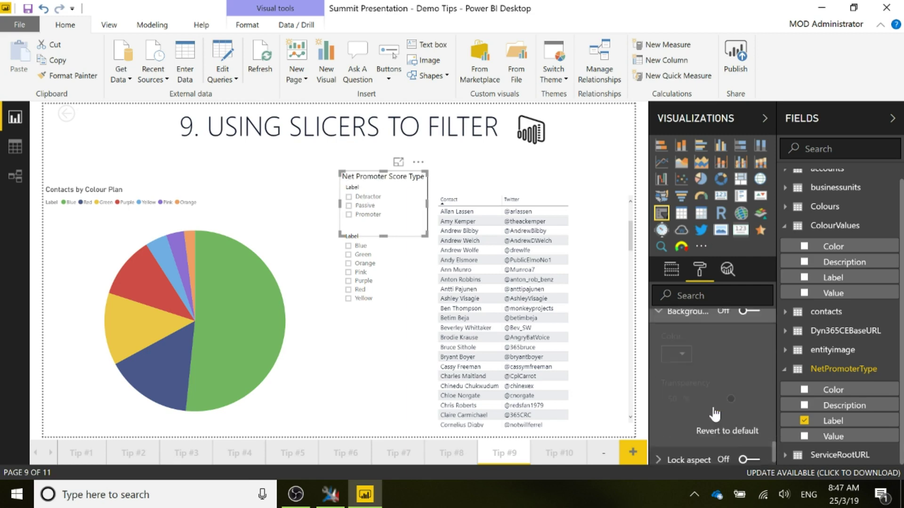
pyautogui.scroll(-2, 744, 369)
pyautogui.click(749, 367)
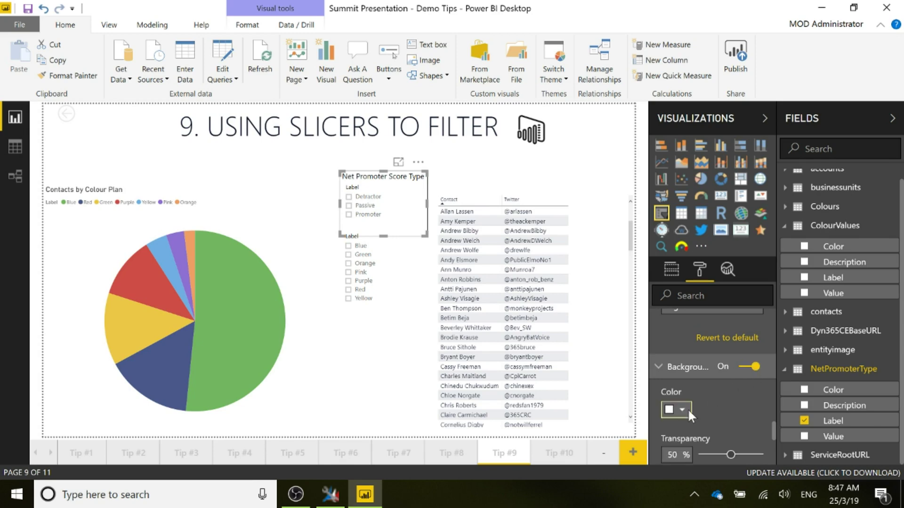
pyautogui.click(683, 409)
pyautogui.click(704, 356)
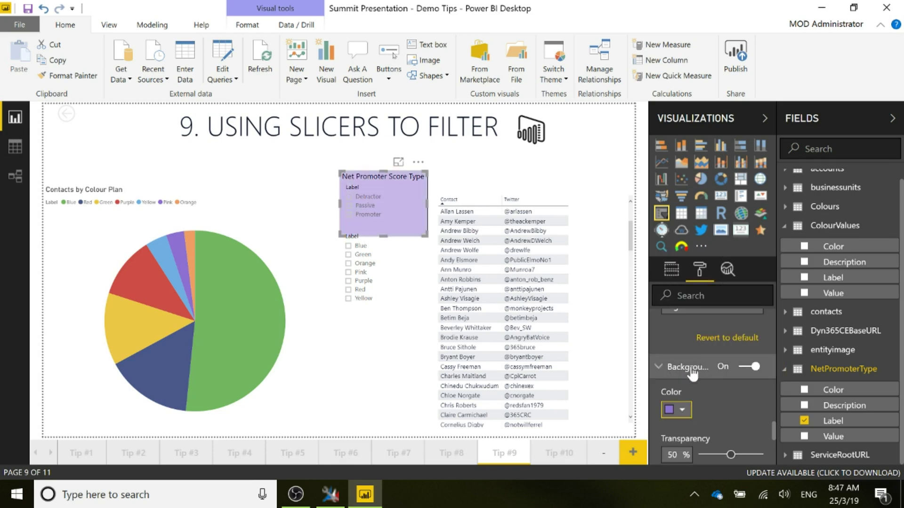
pyautogui.click(393, 375)
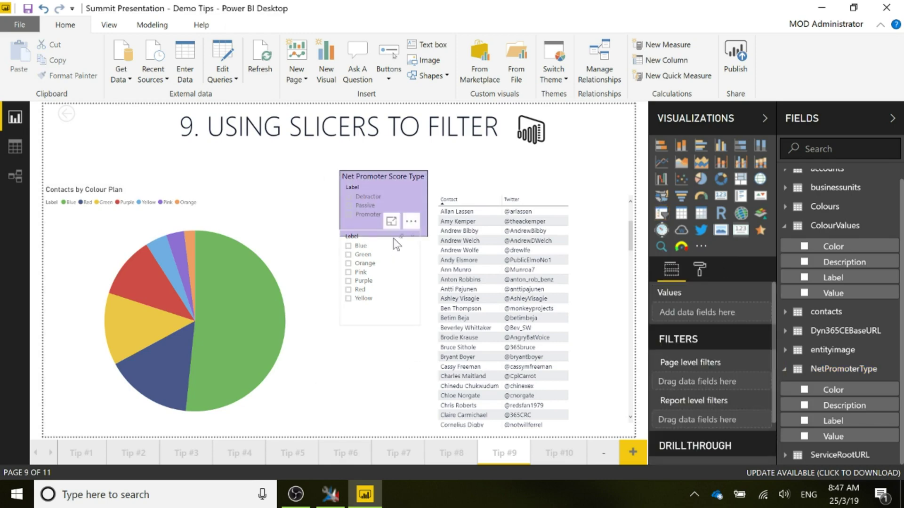
# Delete the colour slicer and filter the report to Promoter and Passive contacts
pyautogui.click(394, 320)
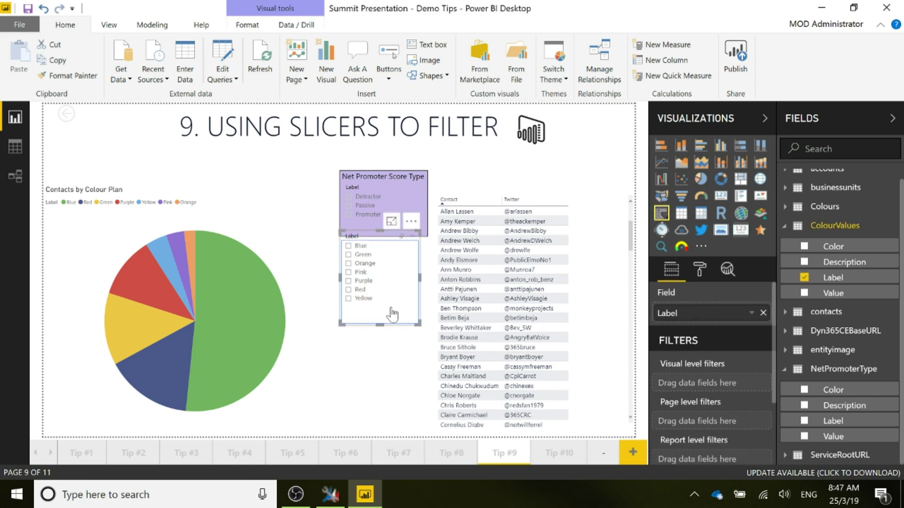
pyautogui.press('Delete')
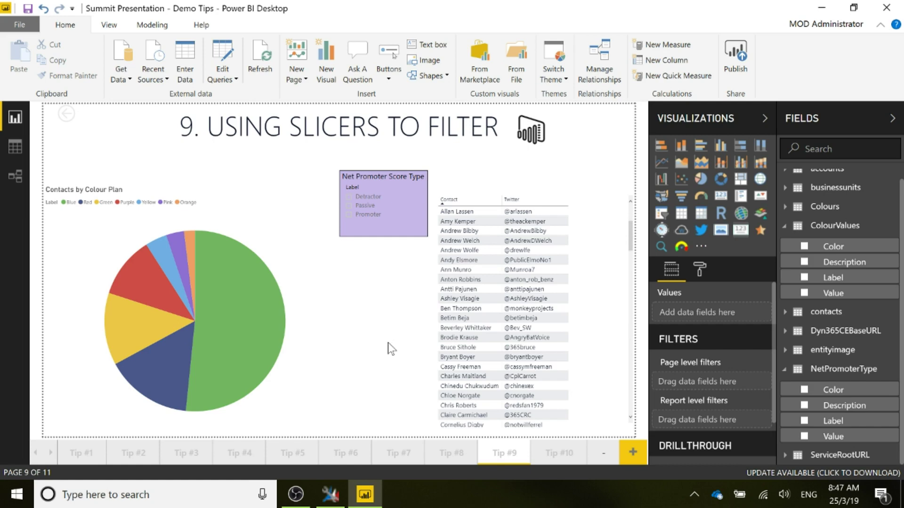
pyautogui.click(348, 215)
pyautogui.keyDown('ctrl'); pyautogui.click(349, 205); pyautogui.keyUp('ctrl')
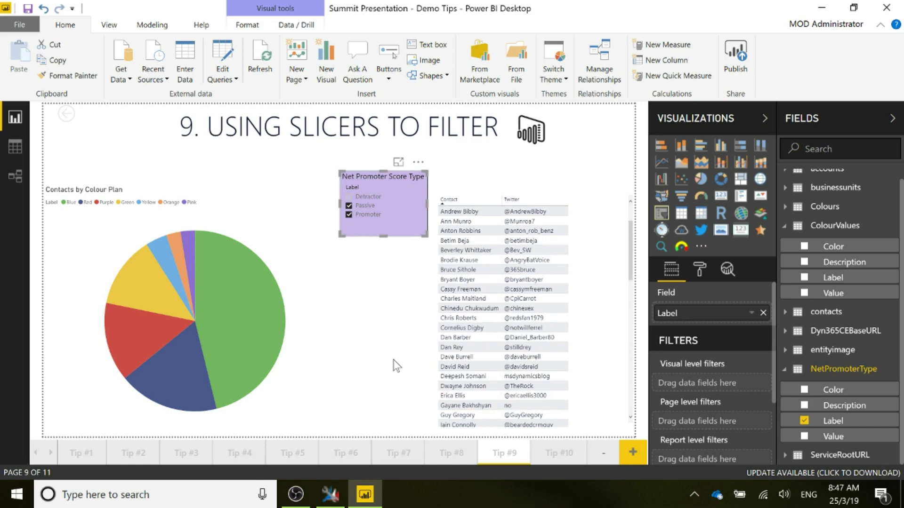